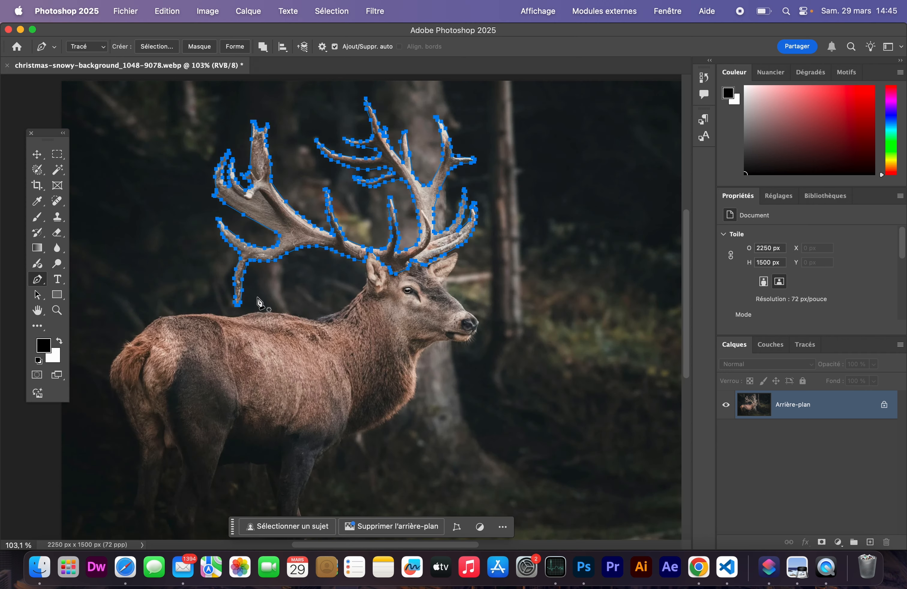
- Convert the antler path into a new anti-aliased selection with a 0-pixel feather and copy it onto its own layer
{"action": "right_click", "coordinate": [259, 257]}
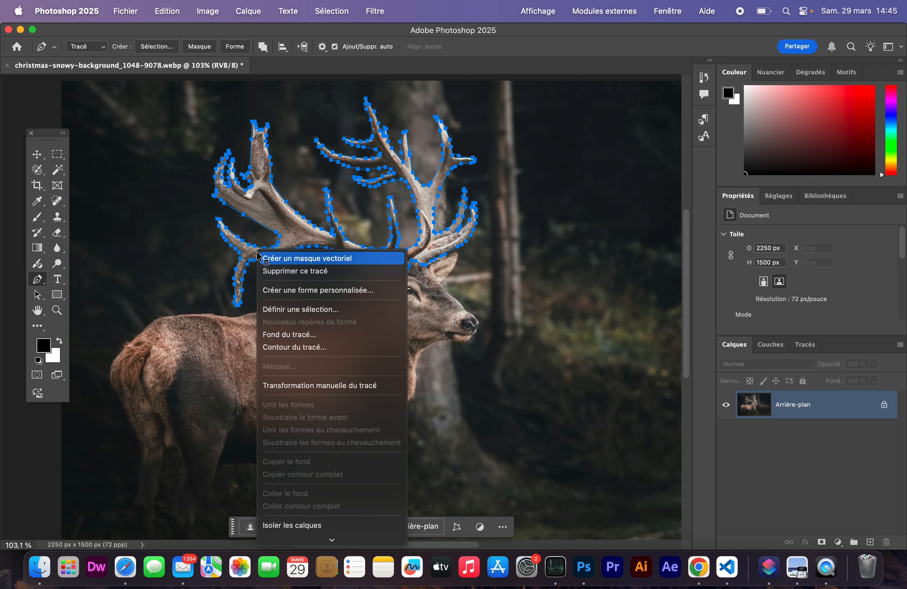
{"action": "left_click", "coordinate": [281, 309]}
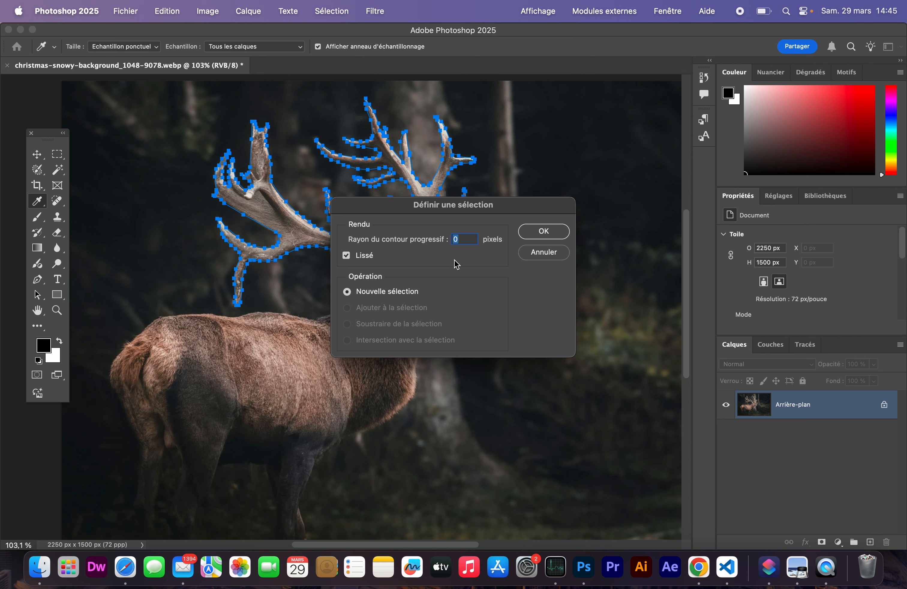
{"action": "left_click", "coordinate": [562, 239]}
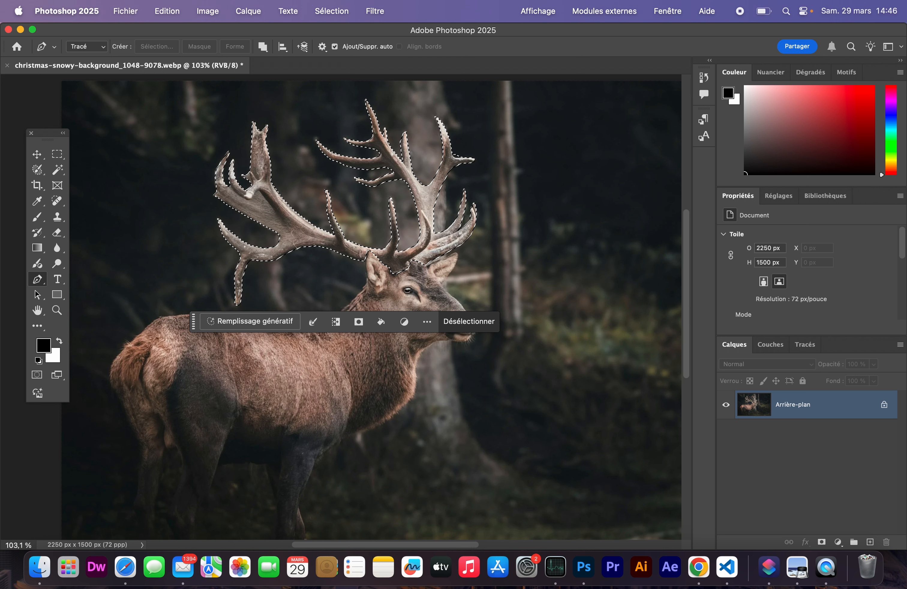
{"action": "key", "text": "super+j"}
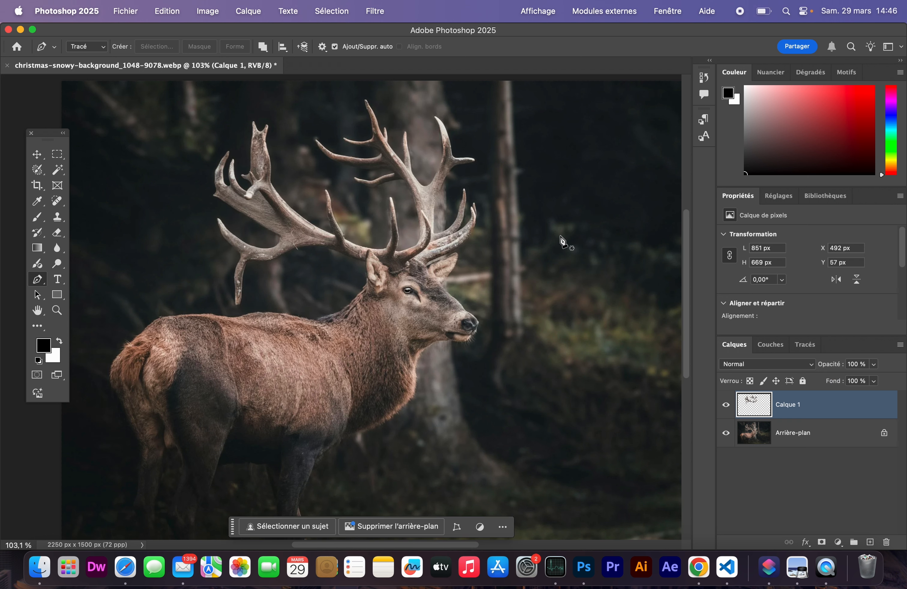
- Add a Correspondance de couleur adjustment layer directly above the background layer, using the Moonlight.3DL lookup
{"action": "left_click", "coordinate": [754, 432]}
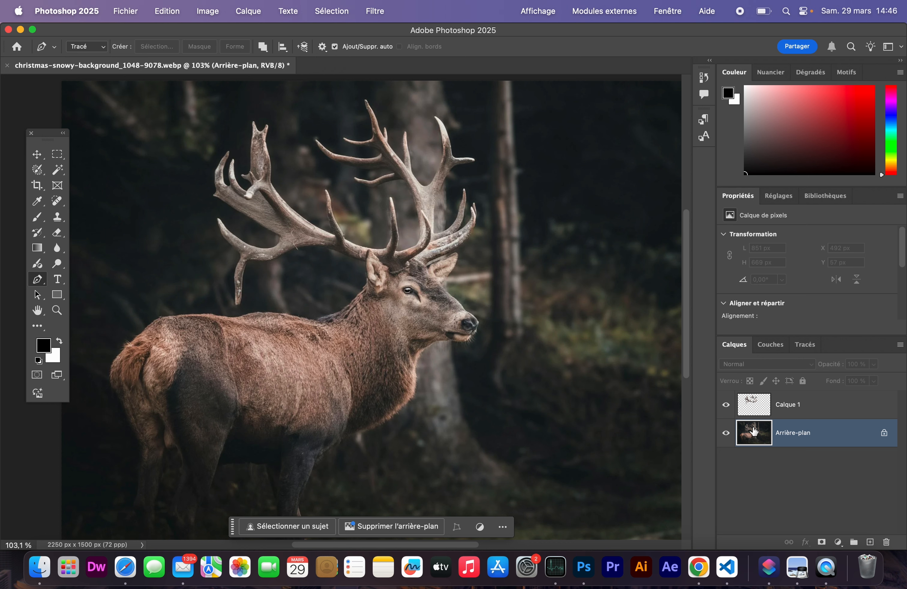
{"action": "key", "text": "v"}
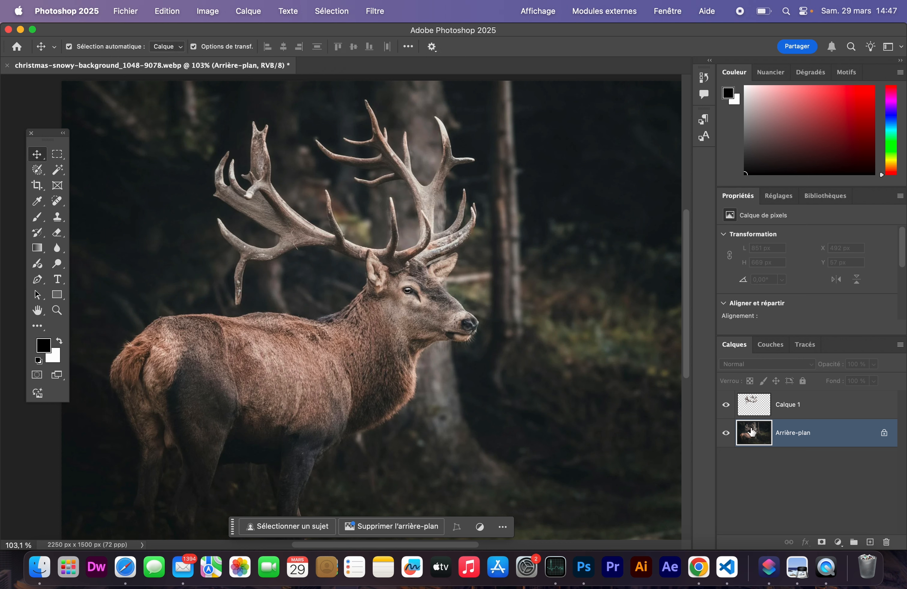
{"action": "left_click", "coordinate": [838, 542]}
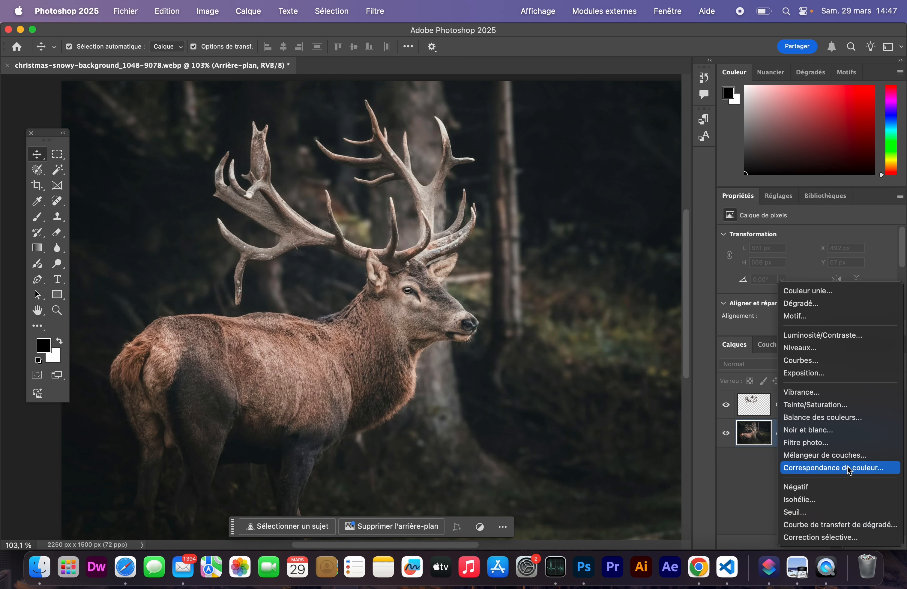
{"action": "left_click", "coordinate": [833, 467]}
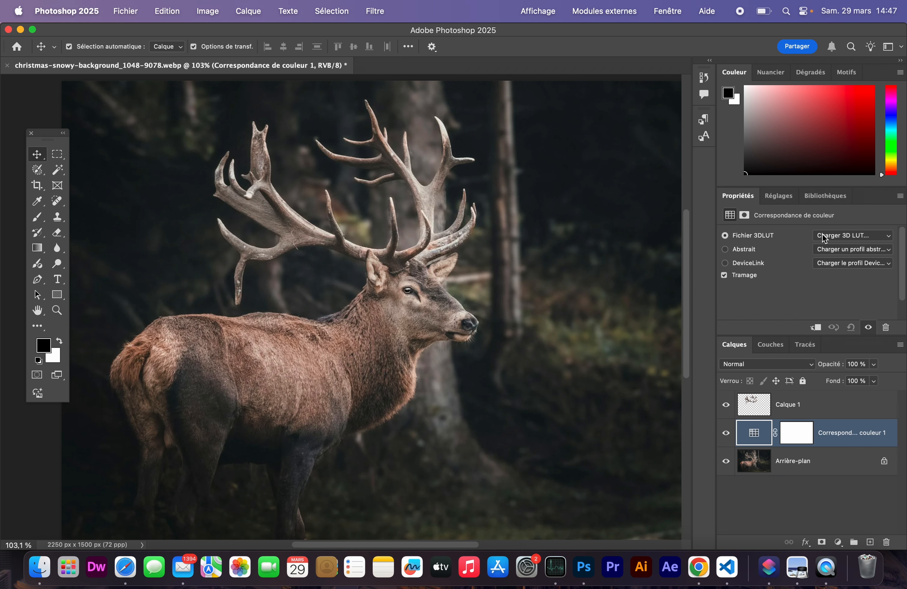
{"action": "left_click", "coordinate": [833, 235]}
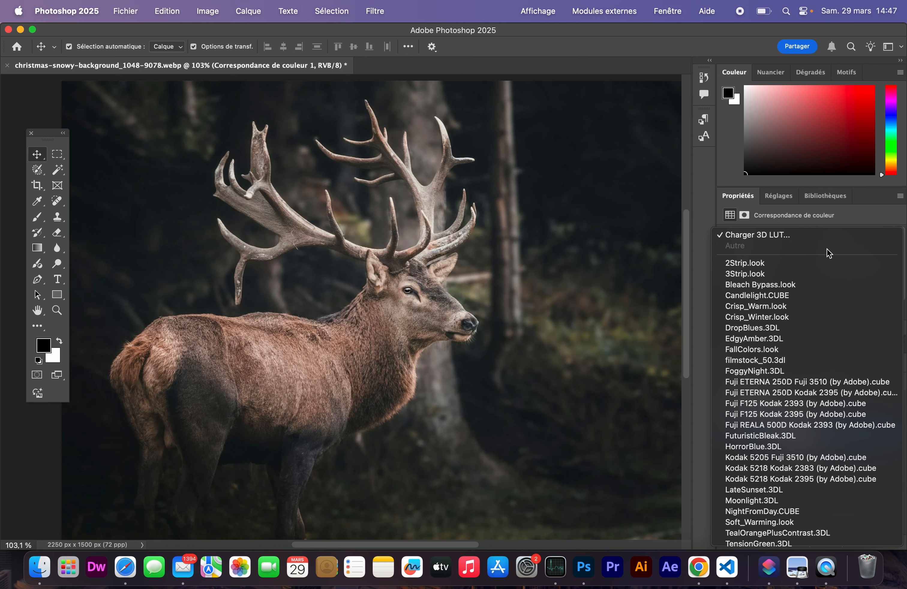
{"action": "scroll", "coordinate": [792, 419], "scroll_direction": "down", "scroll_amount": 1}
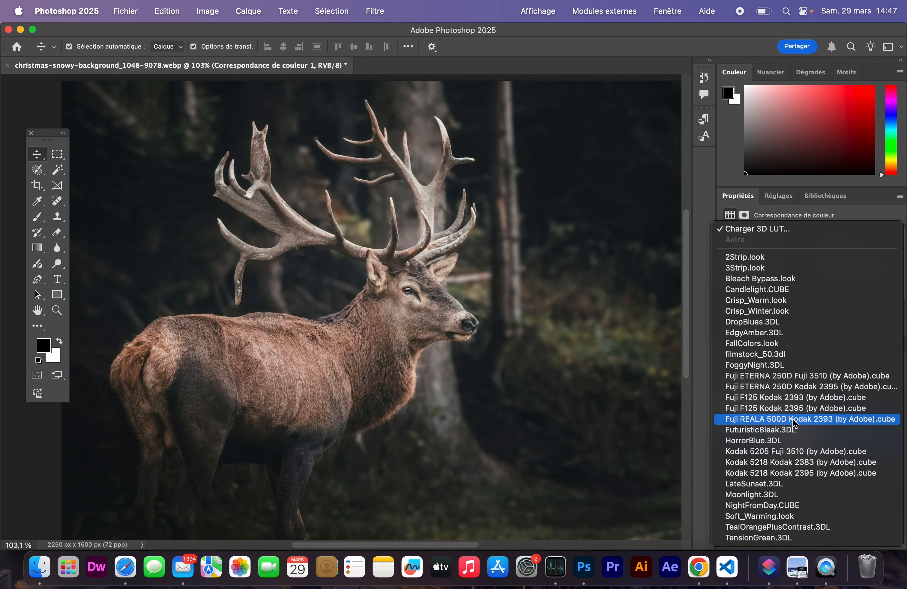
{"action": "left_click", "coordinate": [768, 497]}
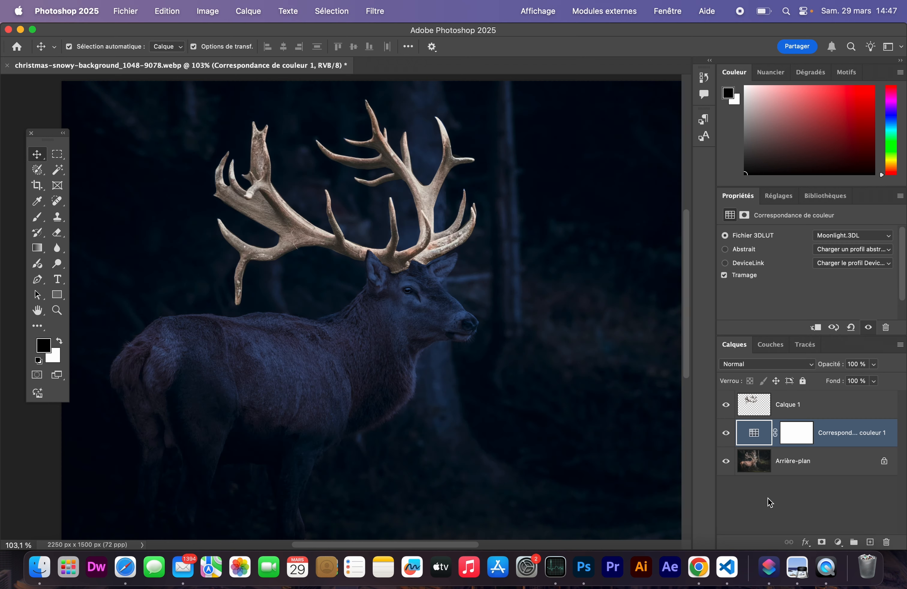
- Apply a Flou gaussien with a radius of 1.2 pixels to the antler layer, Calque 1
{"action": "scroll", "coordinate": [501, 398], "scroll_direction": "down", "scroll_amount": 3}
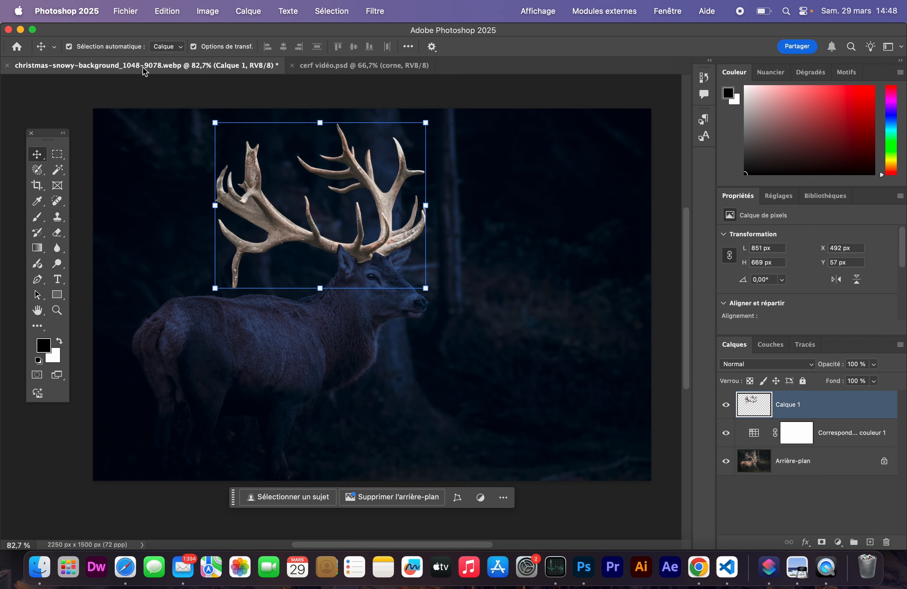
{"action": "left_click", "coordinate": [376, 11]}
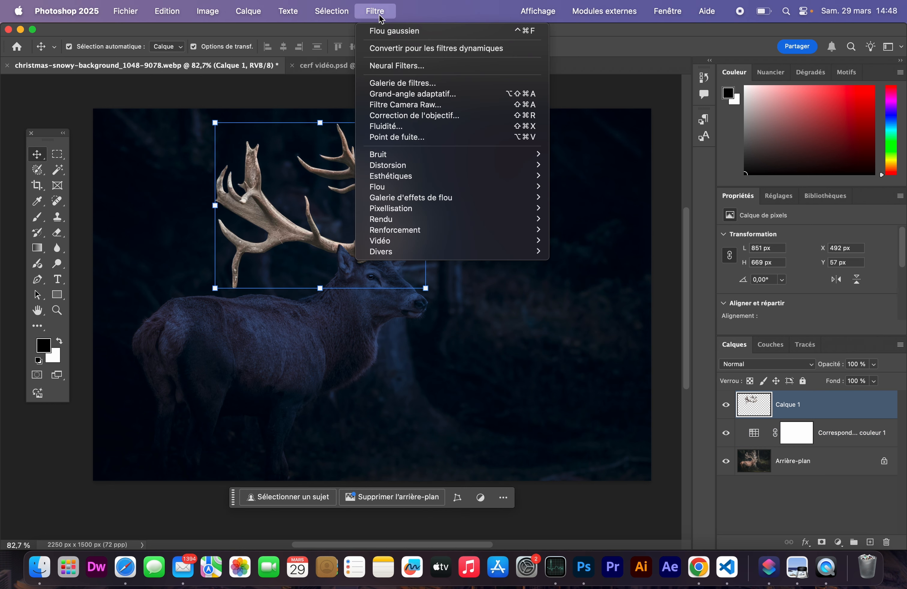
{"action": "mouse_move", "coordinate": [408, 192]}
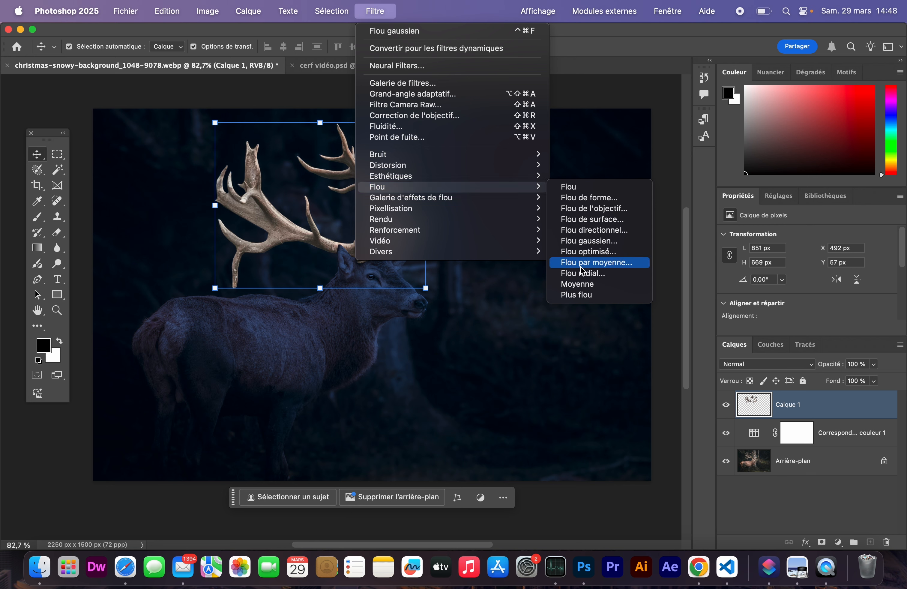
{"action": "left_click", "coordinate": [589, 240]}
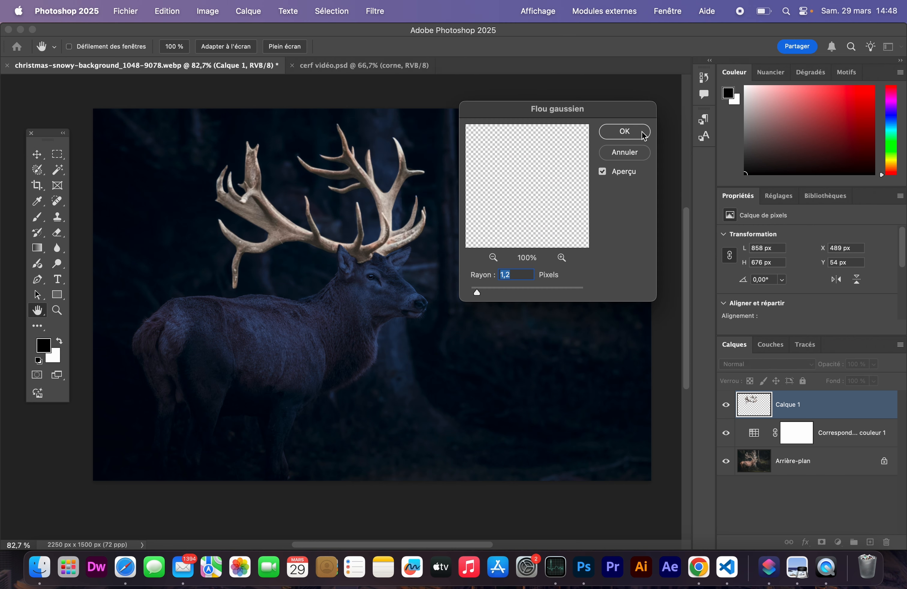
{"action": "left_click", "coordinate": [624, 131]}
{"action": "key", "text": "v"}
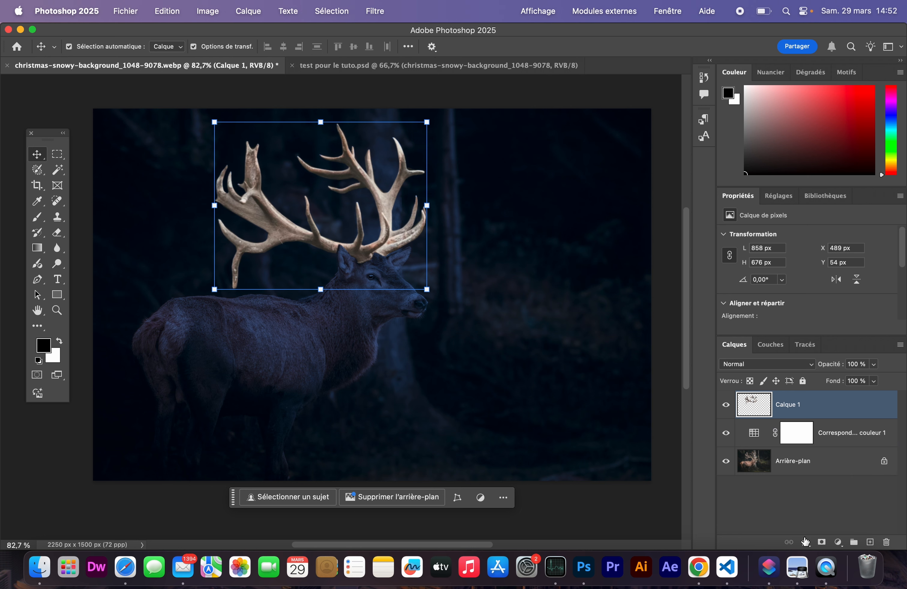
- Give the antler layer a cyan Lueur externe in Densité linéaire - (Ajout) mode: opacity 41%, Grossi 41%, size 250 px, Etendue 100%
{"action": "left_click", "coordinate": [805, 542]}
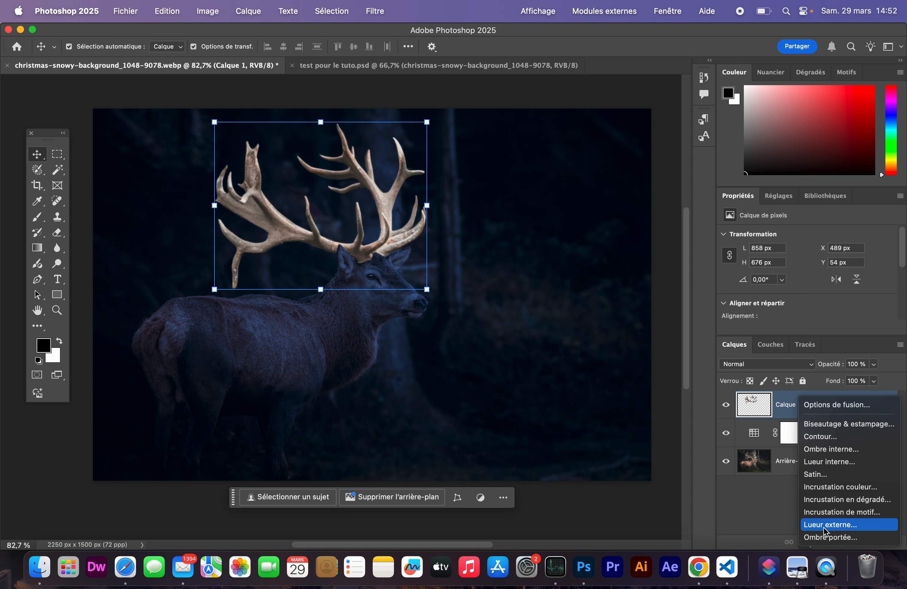
{"action": "left_click", "coordinate": [830, 525]}
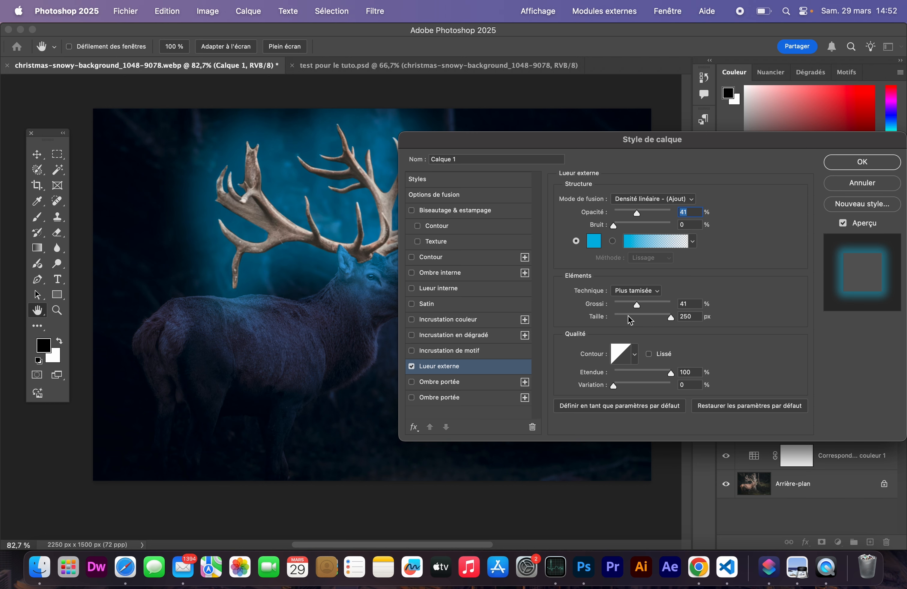
{"action": "left_click", "coordinate": [860, 162]}
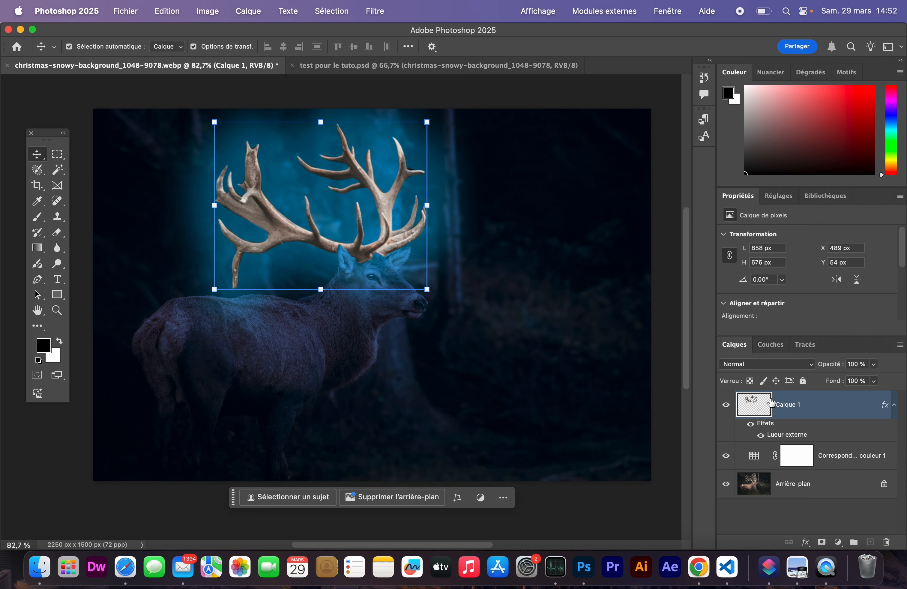
- Add a Teinte/Saturation adjustment layer above the antler layer and clip it to that layer
{"action": "left_click", "coordinate": [836, 541]}
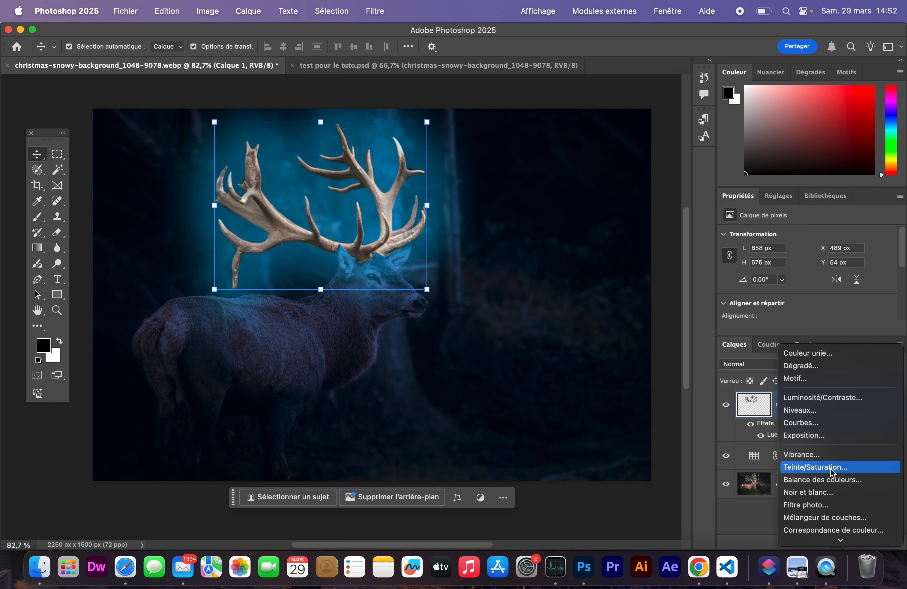
{"action": "left_click", "coordinate": [831, 469]}
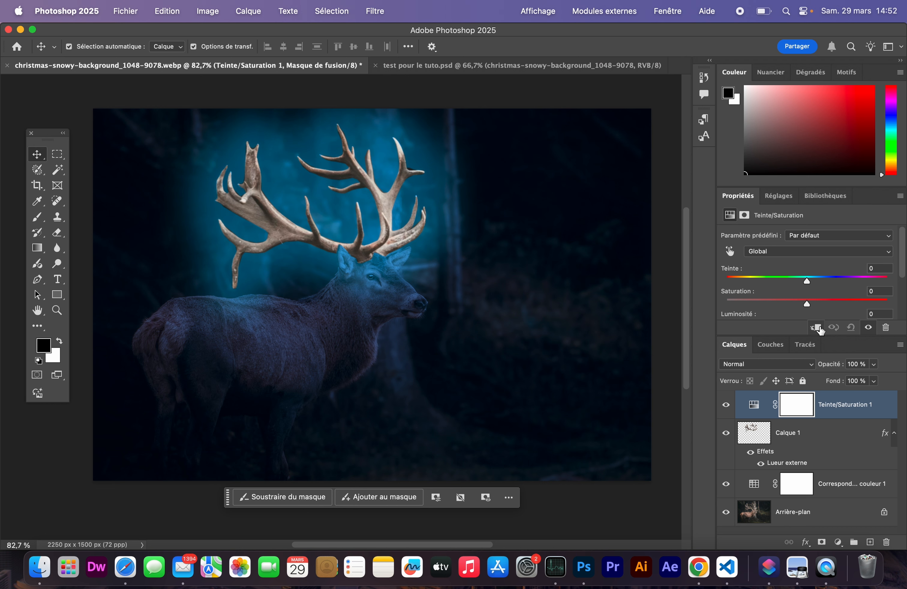
{"action": "left_click", "coordinate": [816, 327]}
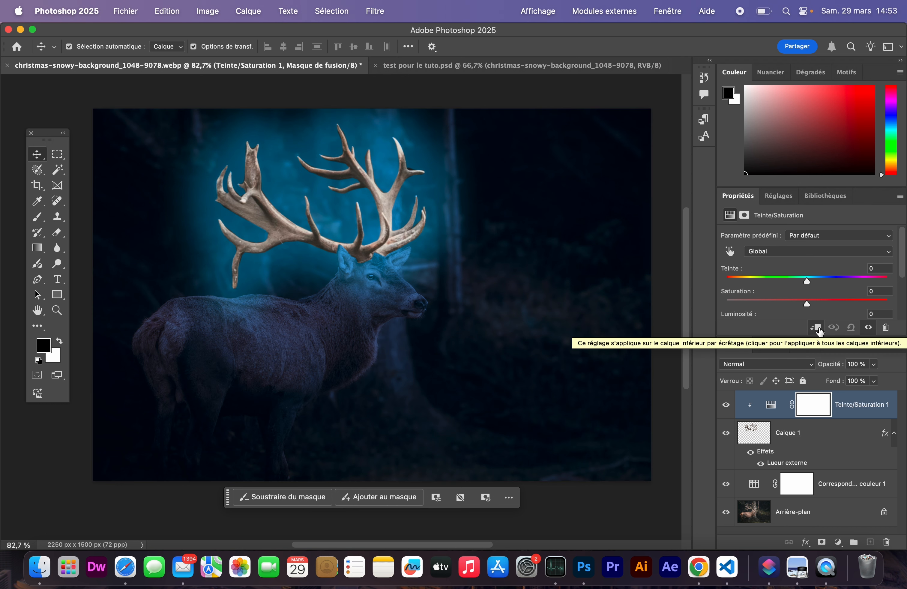
{"action": "left_click", "coordinate": [819, 331]}
- Colorize the antlers blue with Coloriser on, setting Teinte to 212, Saturation to 58 and Luminosité to -5
{"action": "left_click_drag", "start_coordinate": [807, 281], "coordinate": [814, 305]}
{"action": "left_click", "coordinate": [816, 327]}
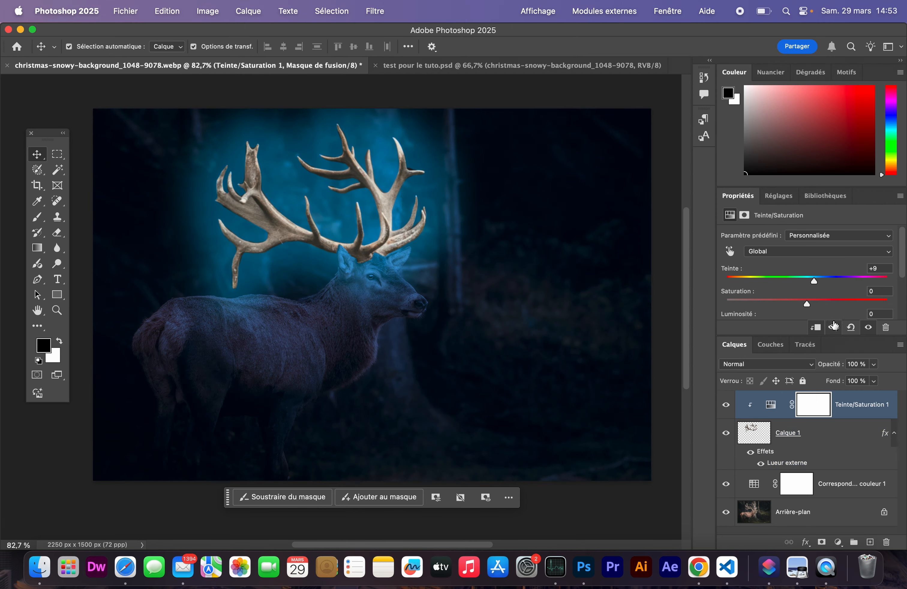
{"action": "scroll", "coordinate": [834, 315], "scroll_direction": "down", "scroll_amount": 3}
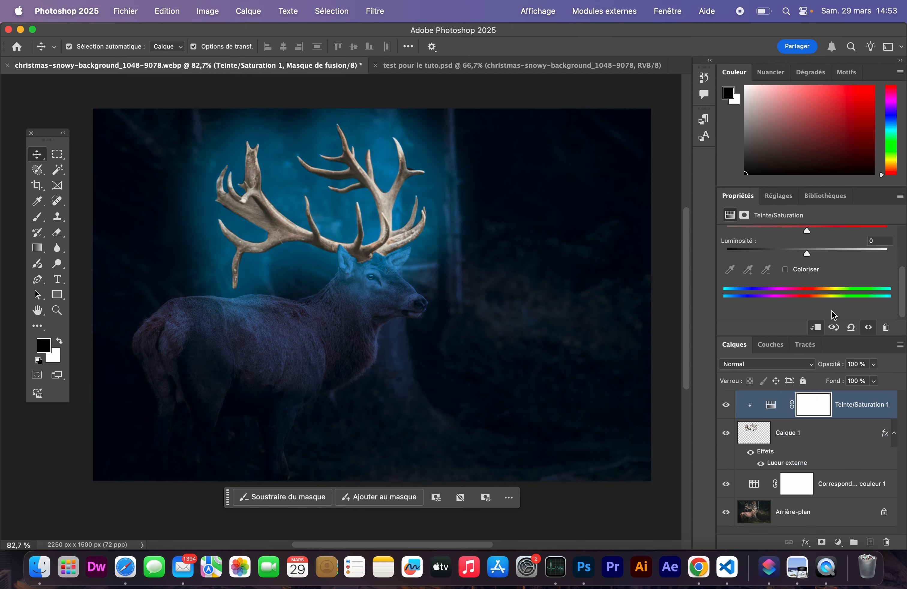
{"action": "left_click", "coordinate": [785, 269]}
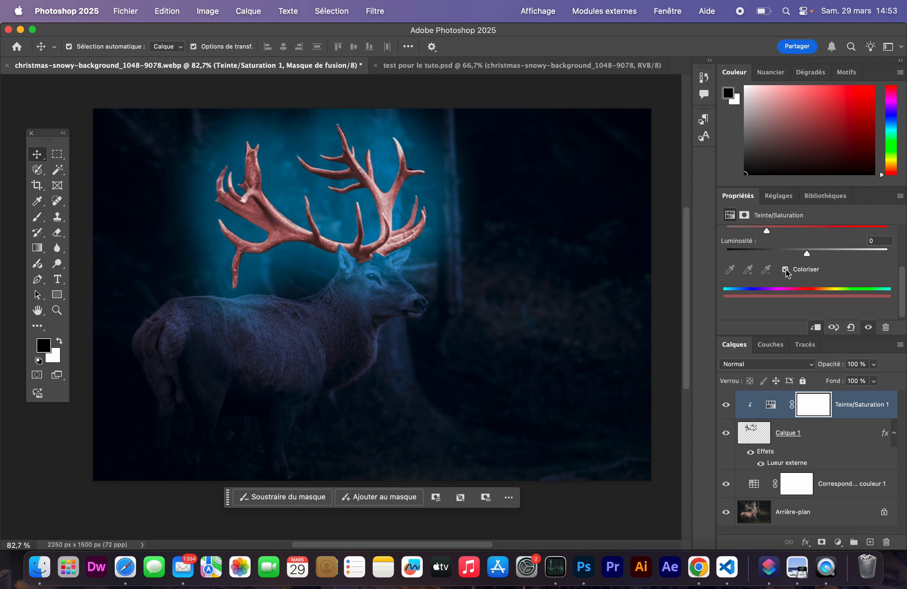
{"action": "scroll", "coordinate": [832, 277], "scroll_direction": "up", "scroll_amount": 3}
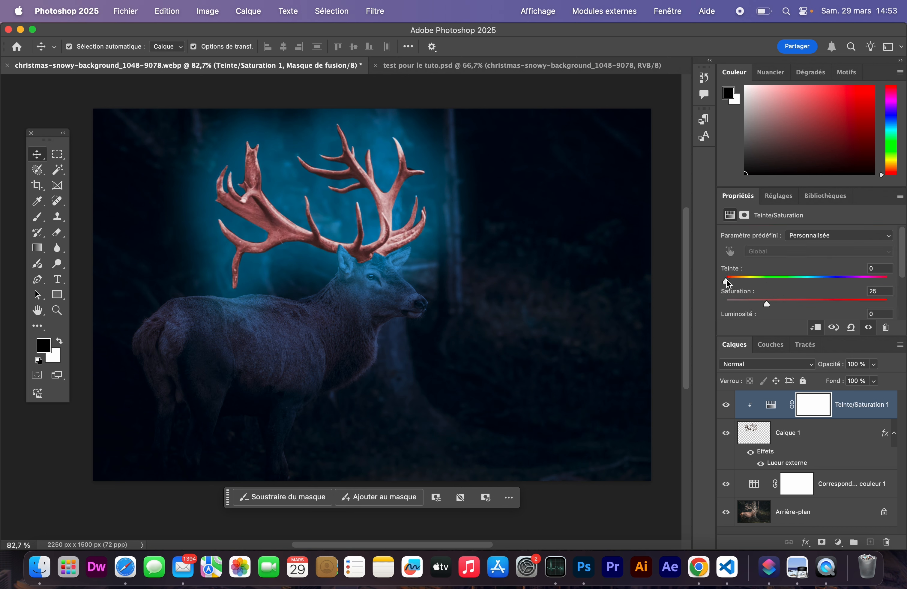
{"action": "left_click_drag", "start_coordinate": [726, 279], "coordinate": [821, 278]}
{"action": "scroll", "coordinate": [811, 276], "scroll_direction": "down", "scroll_amount": 2}
{"action": "left_click_drag", "start_coordinate": [762, 265], "coordinate": [803, 288]}
{"action": "left_click", "coordinate": [782, 452]}
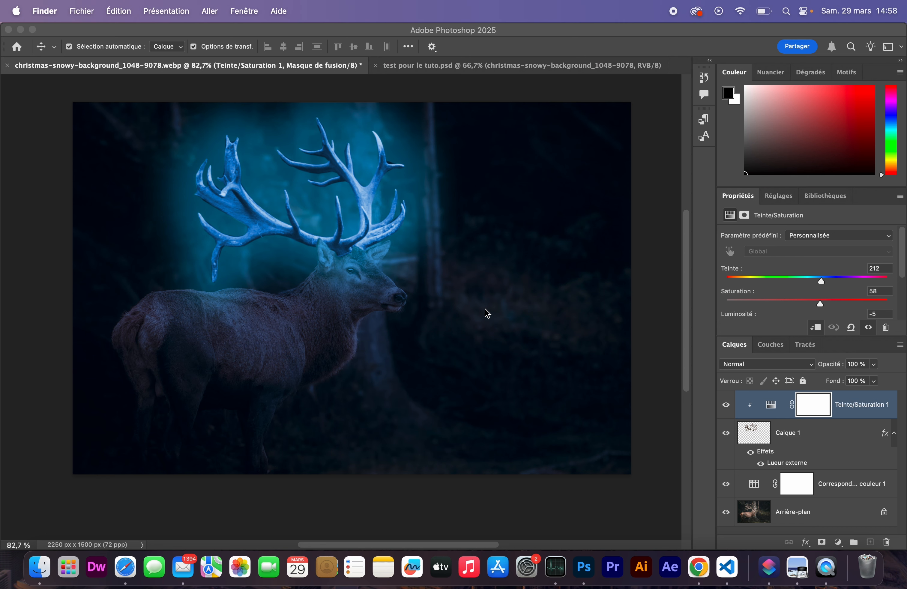
- Switch to Finder and open the "video tuto glow effect" folder in Bureau
{"action": "left_click", "coordinate": [39, 567]}
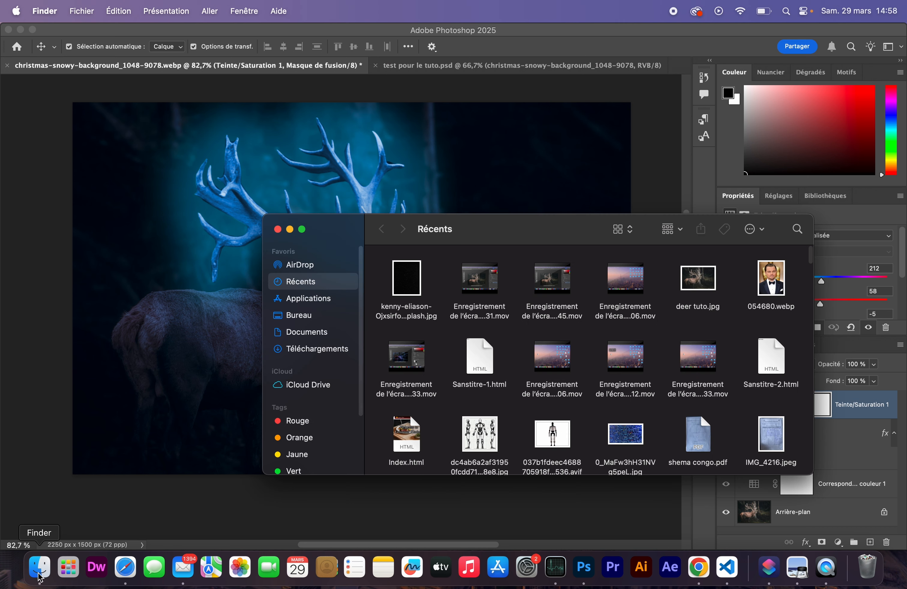
{"action": "left_click", "coordinate": [299, 315]}
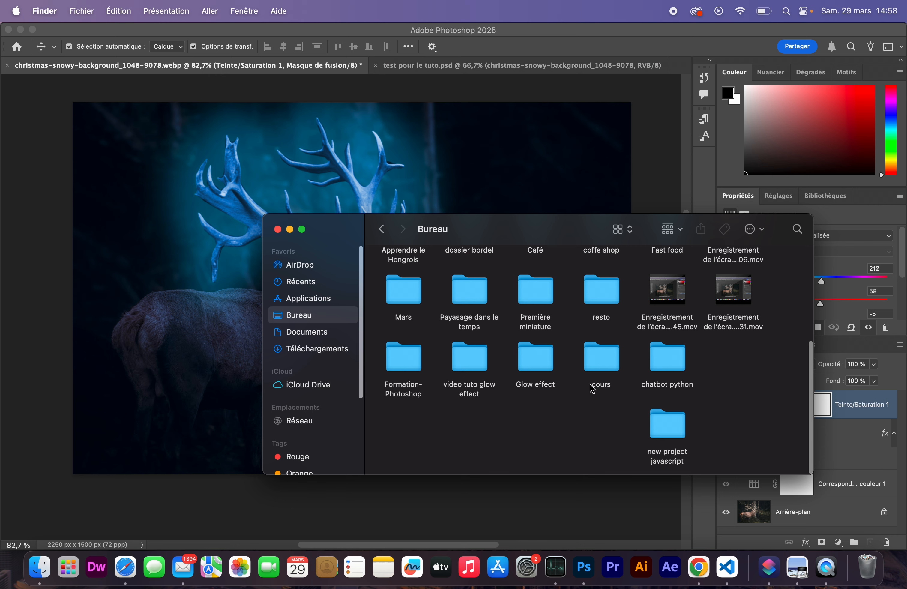
{"action": "scroll", "coordinate": [548, 400], "scroll_direction": "down", "scroll_amount": 2}
{"action": "scroll", "coordinate": [548, 400], "scroll_direction": "up", "scroll_amount": 1}
{"action": "double_click", "coordinate": [459, 443]}
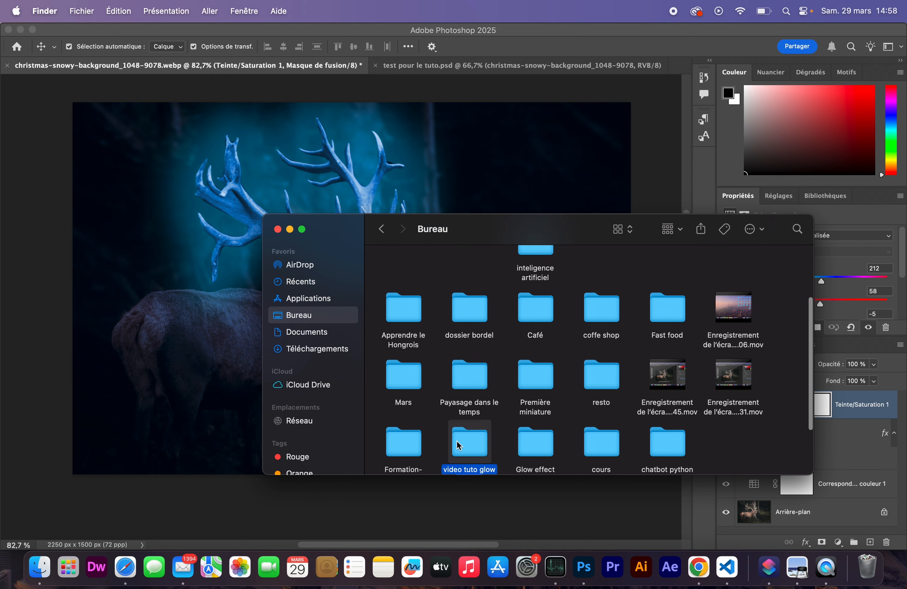
- Place the starry sky image from the folder into the stag document, rotated 89.9° to landscape orientation
{"action": "left_click", "coordinate": [464, 283]}
{"action": "left_click_drag", "start_coordinate": [464, 284], "coordinate": [180, 209]}
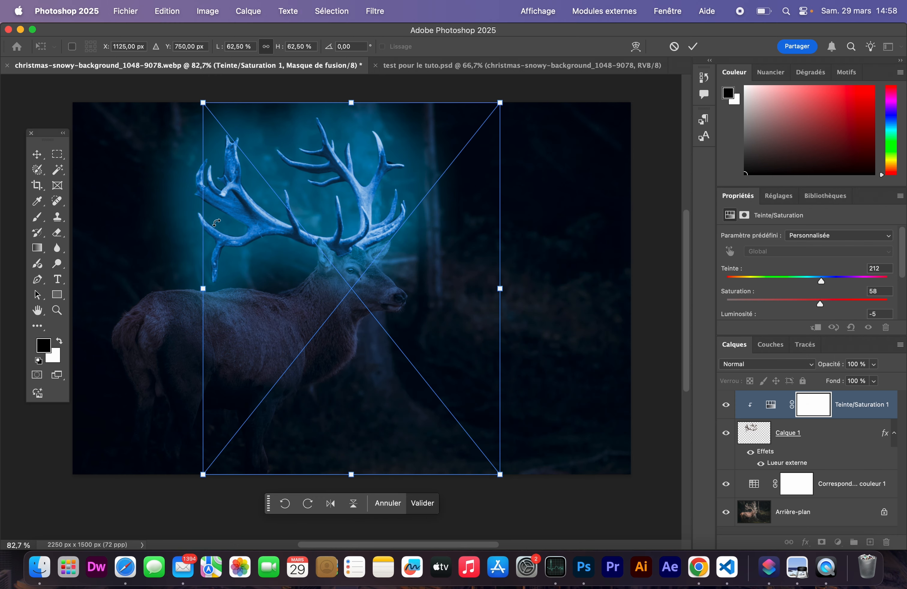
{"action": "left_click_drag", "start_coordinate": [189, 480], "coordinate": [121, 111]}
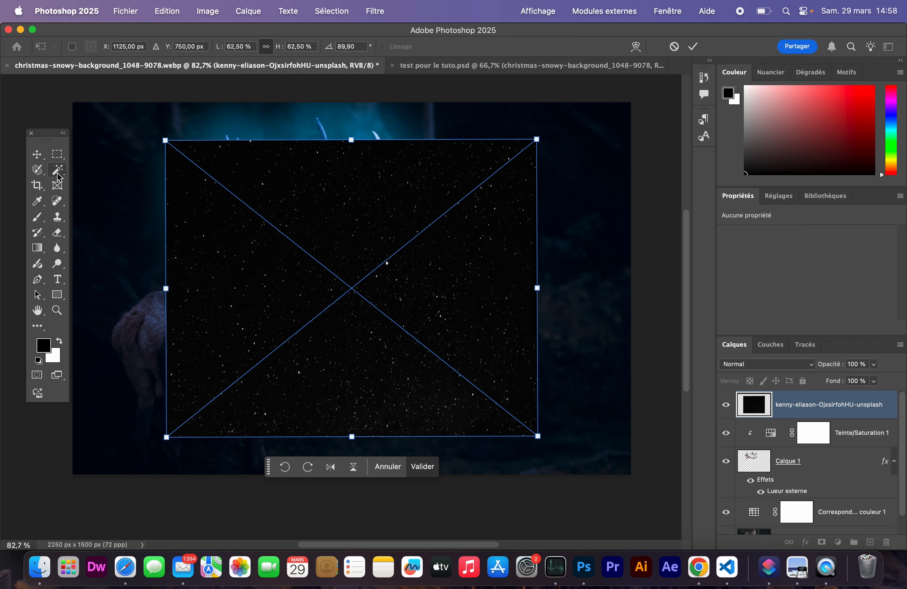
{"action": "key", "text": "Return"}
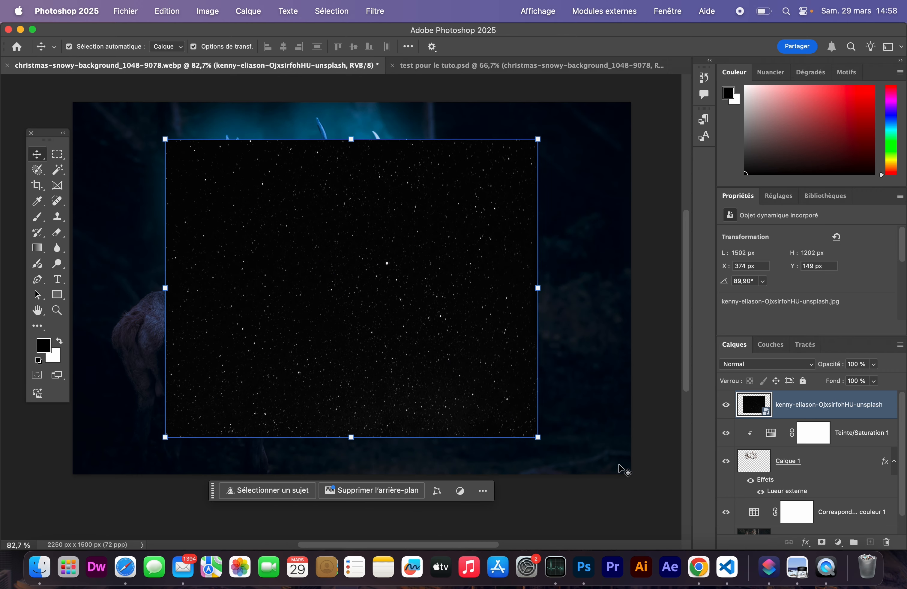
- Rasterize the placed starry sky smart object into a pixel layer
{"action": "right_click", "coordinate": [755, 413]}
{"action": "right_click", "coordinate": [807, 409]}
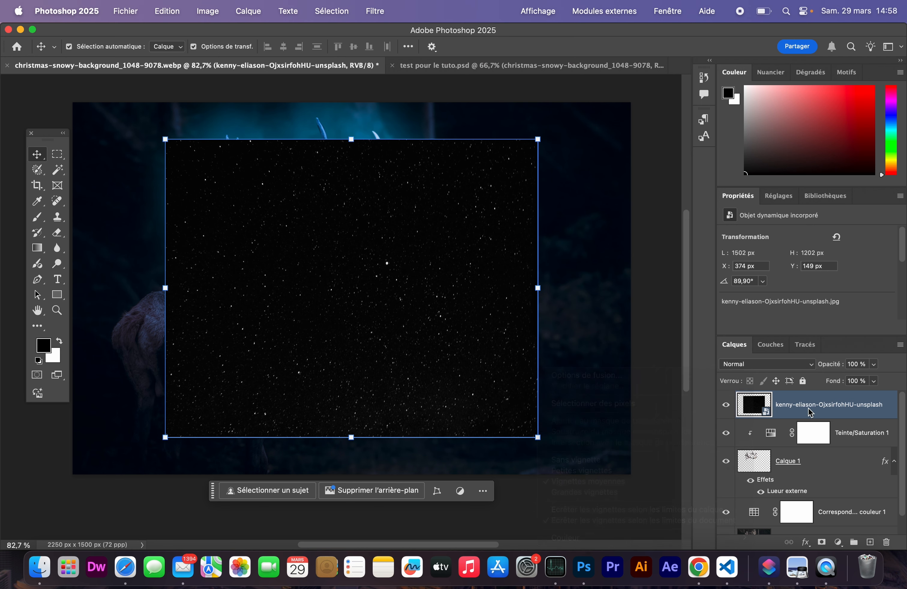
{"action": "right_click", "coordinate": [807, 410]}
{"action": "left_click", "coordinate": [715, 504]}
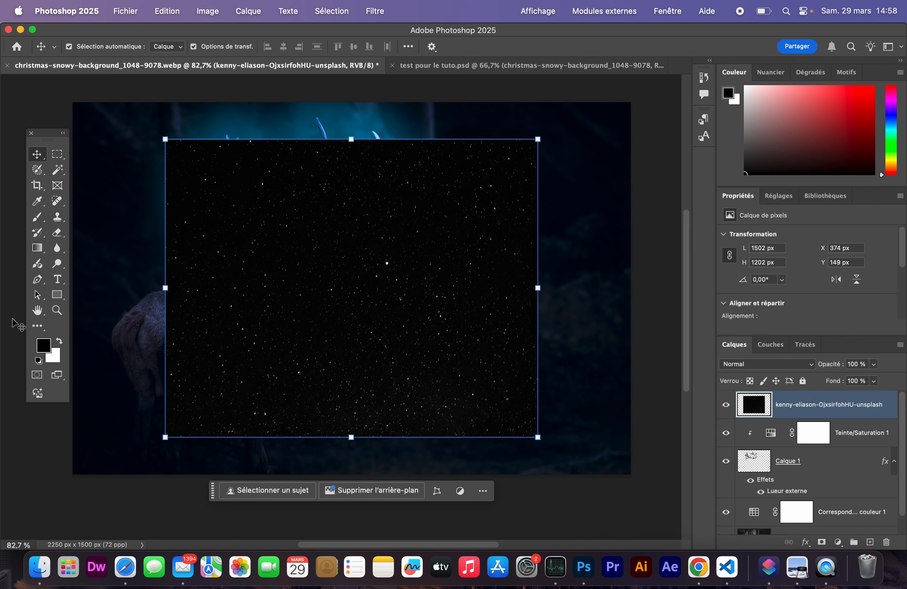
- Select the black background of the starry sky layer with the Magic Wand, delete it so only the stars remain, and deselect
{"action": "left_click", "coordinate": [59, 173]}
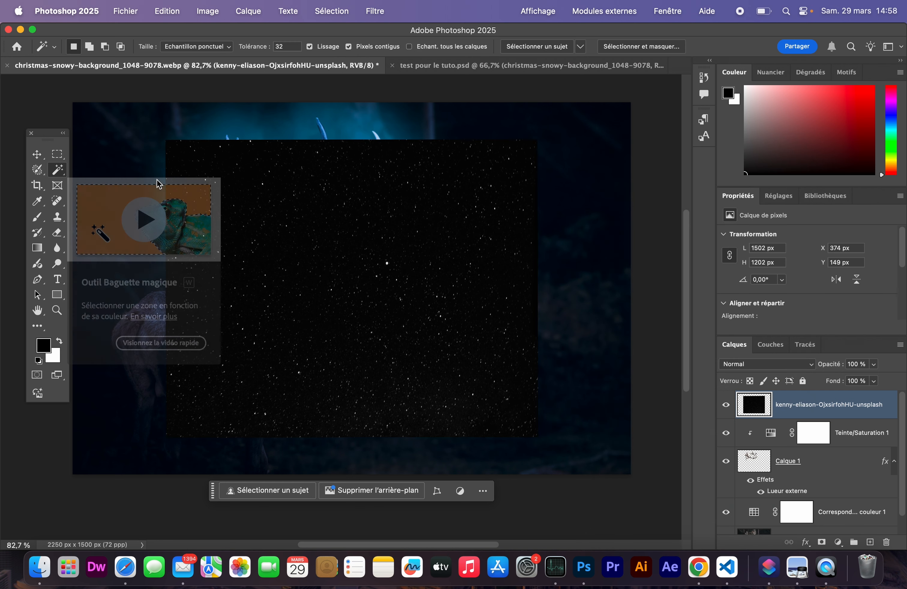
{"action": "left_click", "coordinate": [283, 243]}
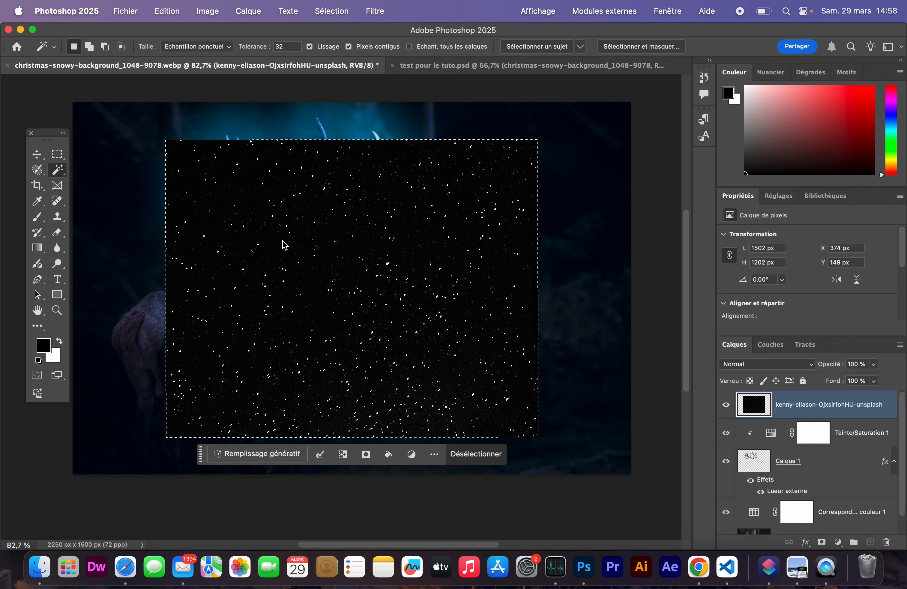
{"action": "key", "text": "Delete"}
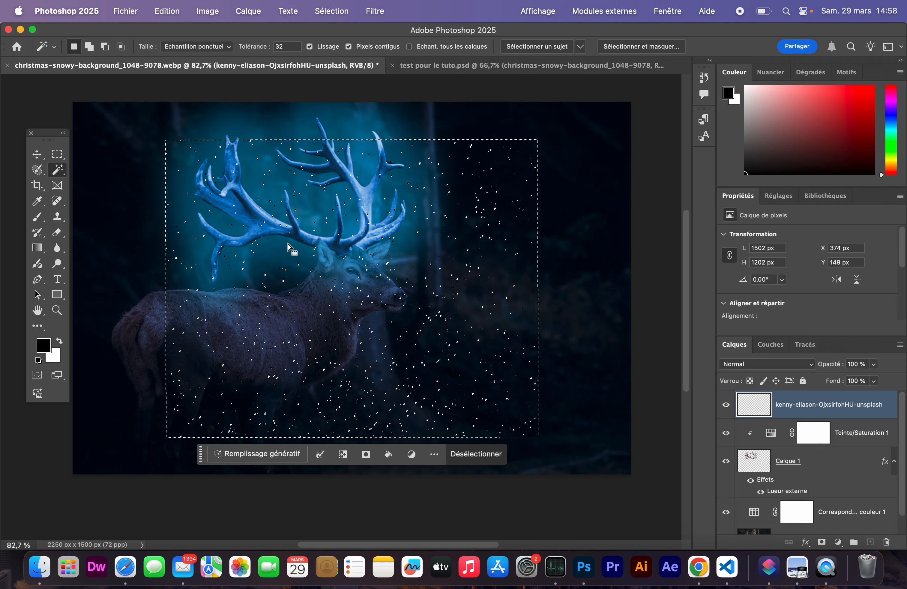
{"action": "left_click", "coordinate": [471, 448]}
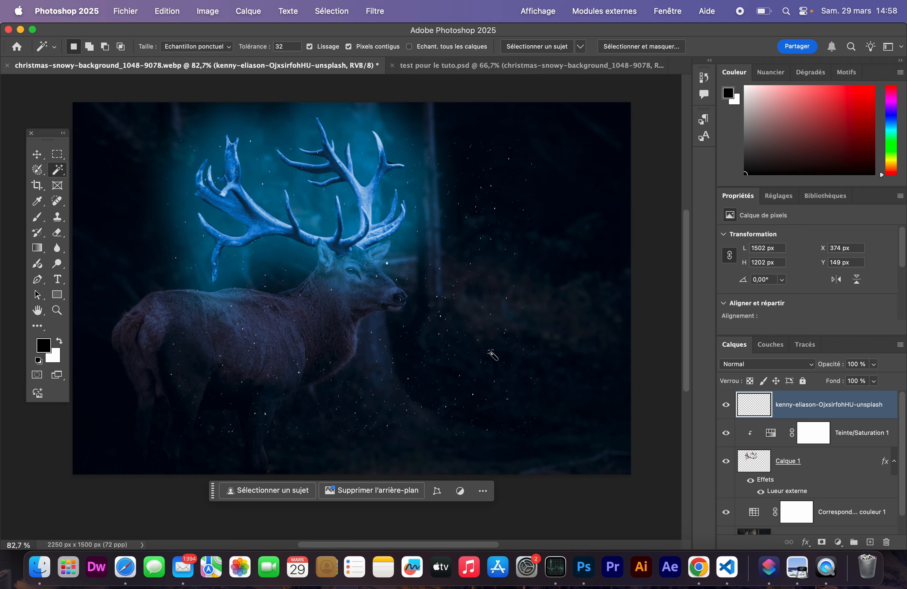
- Scale the stars layer down to about 72% and position it over the stag's antlers and blue glow
{"action": "key", "text": "super+t"}
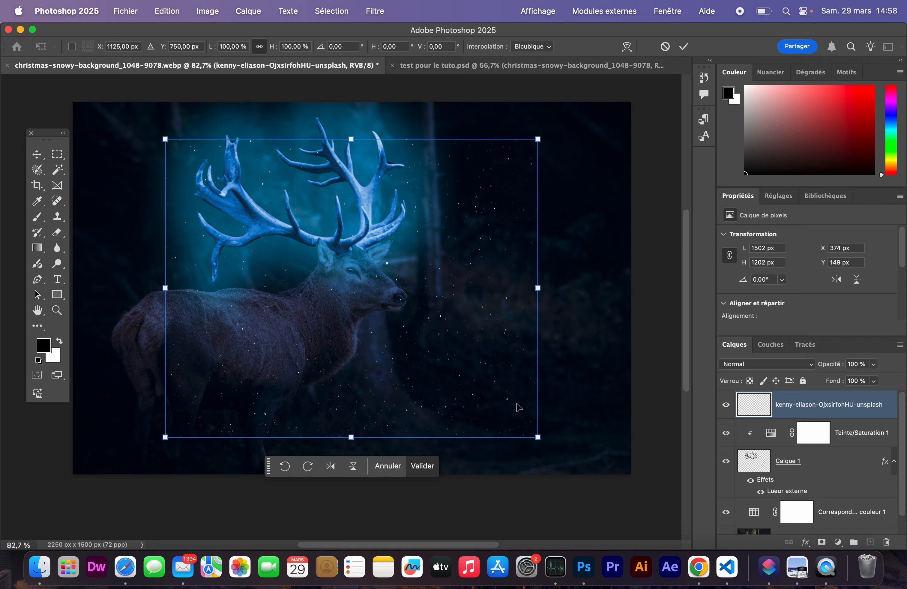
{"action": "left_click_drag", "start_coordinate": [538, 436], "coordinate": [472, 385]}
{"action": "left_click_drag", "start_coordinate": [416, 360], "coordinate": [404, 293]}
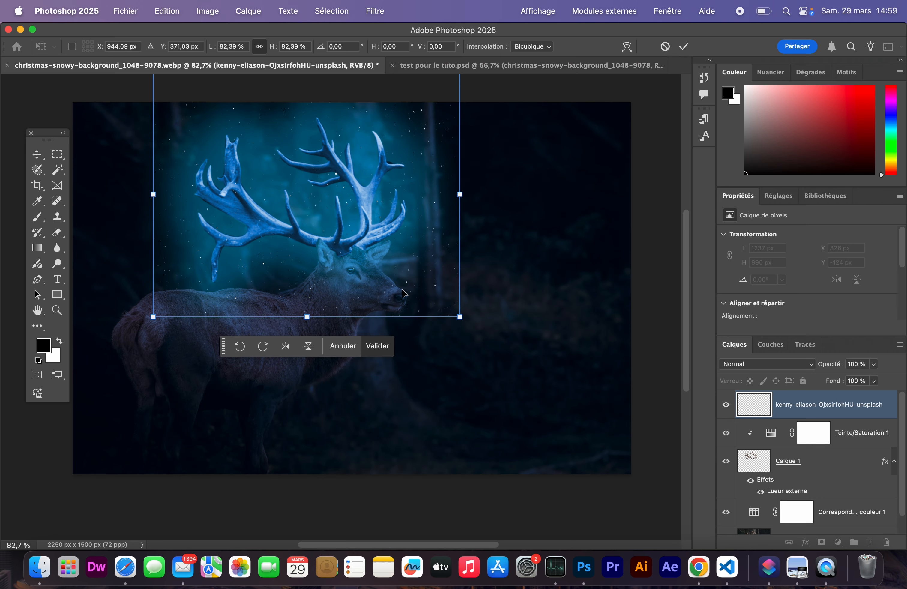
{"action": "left_click_drag", "start_coordinate": [458, 321], "coordinate": [441, 307]}
{"action": "left_click_drag", "start_coordinate": [372, 240], "coordinate": [373, 240]}
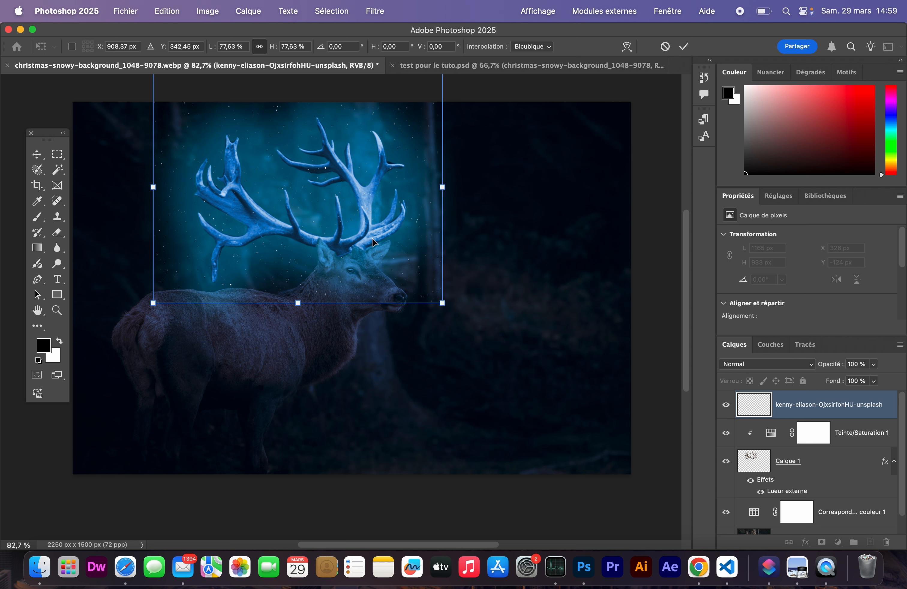
{"action": "left_click_drag", "start_coordinate": [372, 240], "coordinate": [391, 242]}
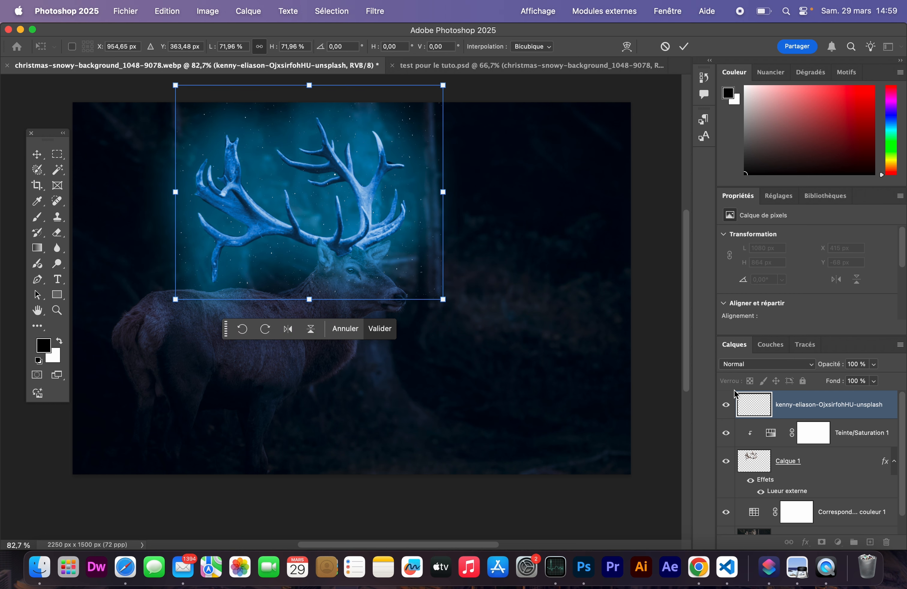
{"action": "left_click", "coordinate": [833, 512]}
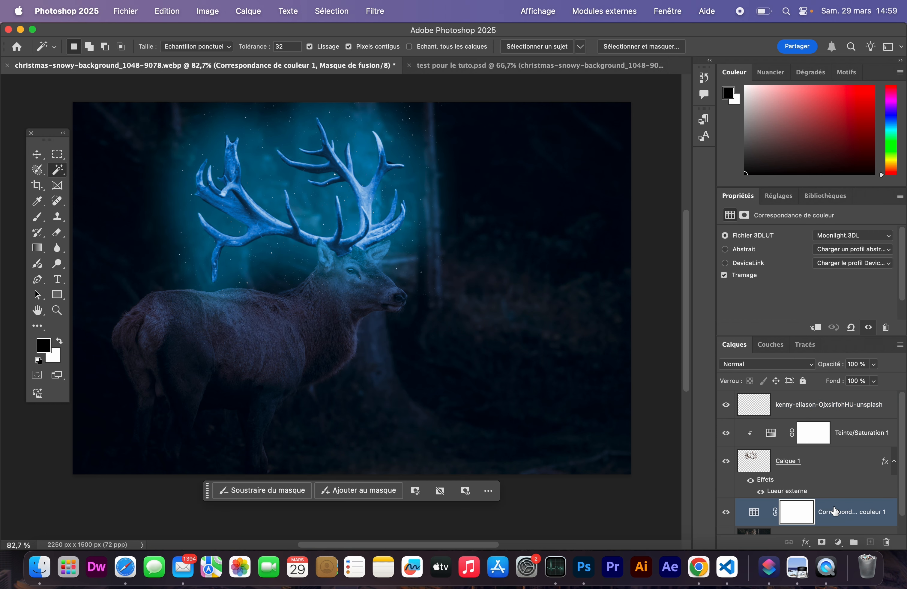
- Add a Lueur externe effect to the stars layer with Opacité 1%, Grossi 19% and Taille 250 px
{"action": "left_click", "coordinate": [791, 407]}
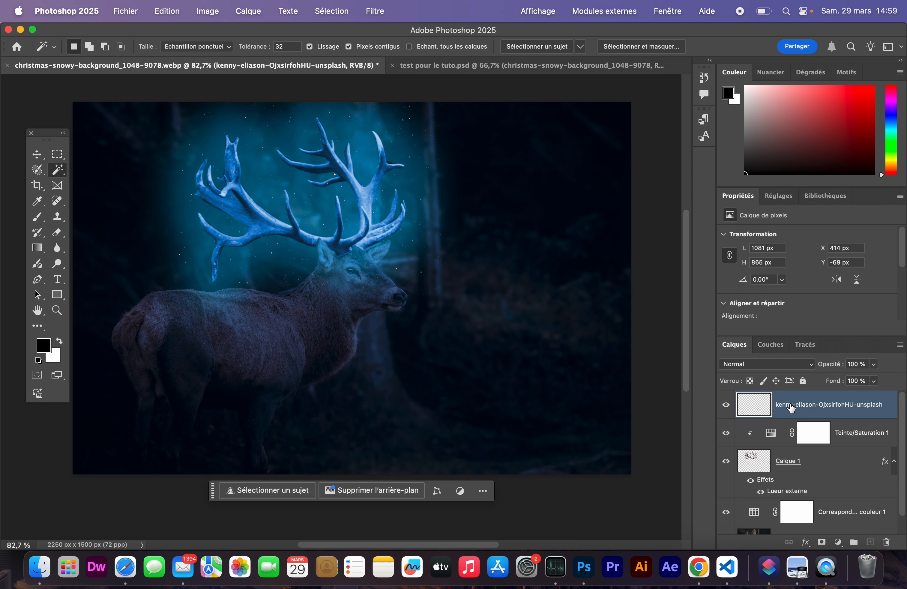
{"action": "left_click", "coordinate": [806, 542]}
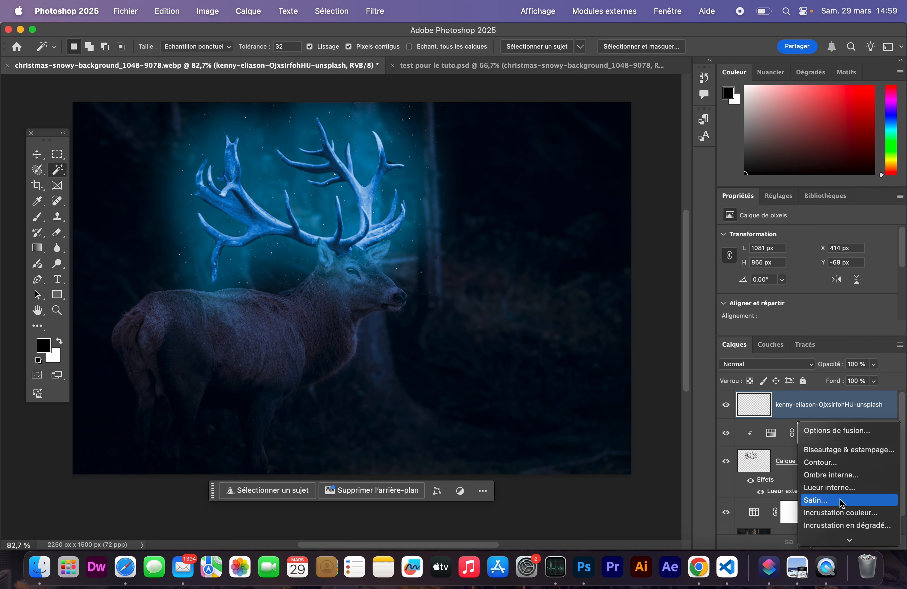
{"action": "scroll", "coordinate": [840, 500], "scroll_direction": "down", "scroll_amount": 2}
{"action": "left_click", "coordinate": [835, 524]}
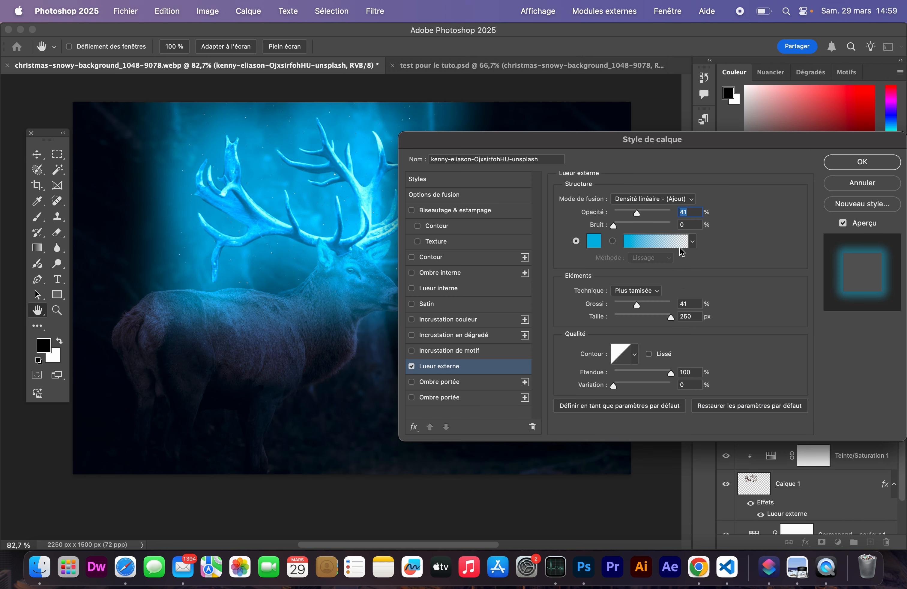
{"action": "left_click_drag", "start_coordinate": [636, 213], "coordinate": [610, 216]}
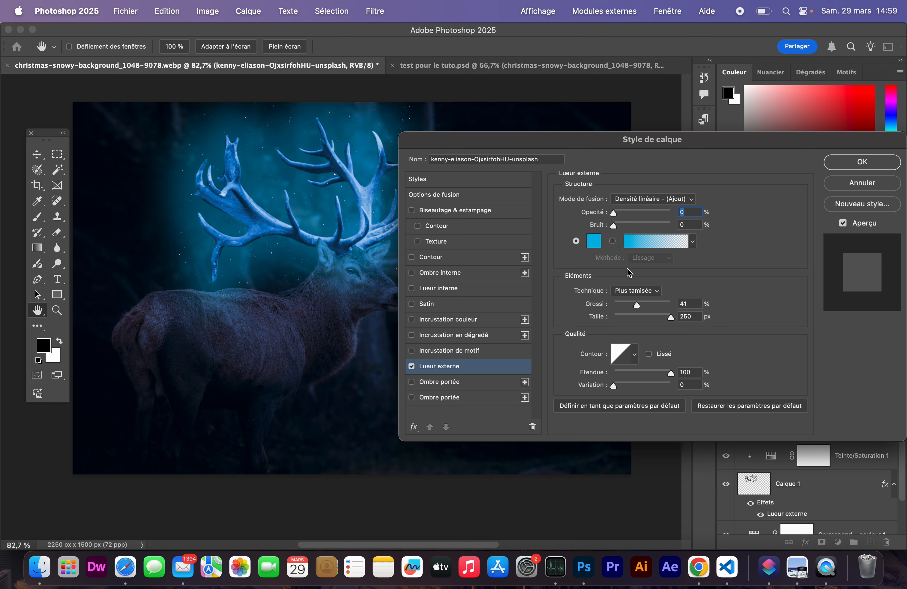
{"action": "left_click", "coordinate": [613, 213]}
{"action": "left_click_drag", "start_coordinate": [660, 301], "coordinate": [672, 319]}
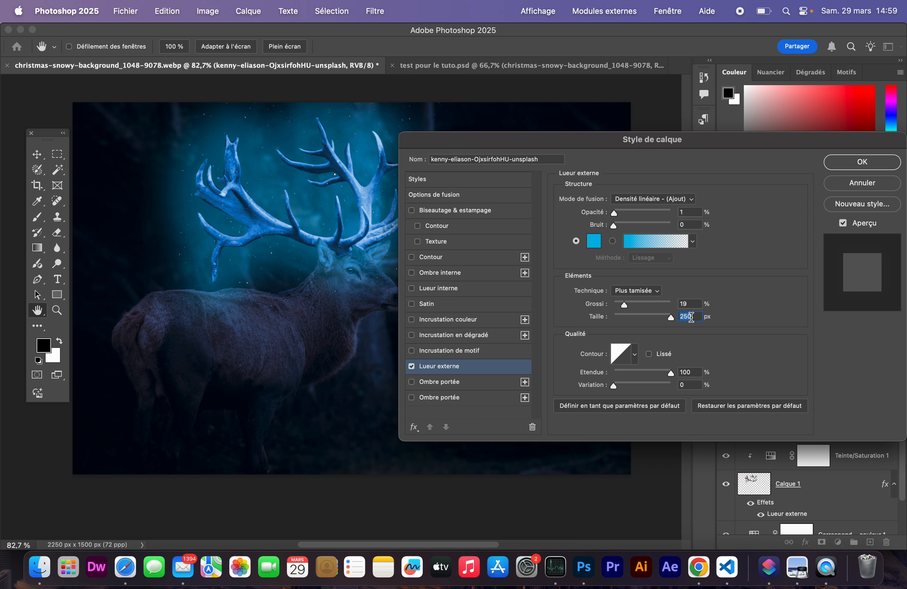
{"action": "left_click", "coordinate": [637, 304]}
- Add a Lueur interne effect to the stars layer with Source set to Contour and Taille 250 px, and apply the layer styles
{"action": "left_click", "coordinate": [440, 289]}
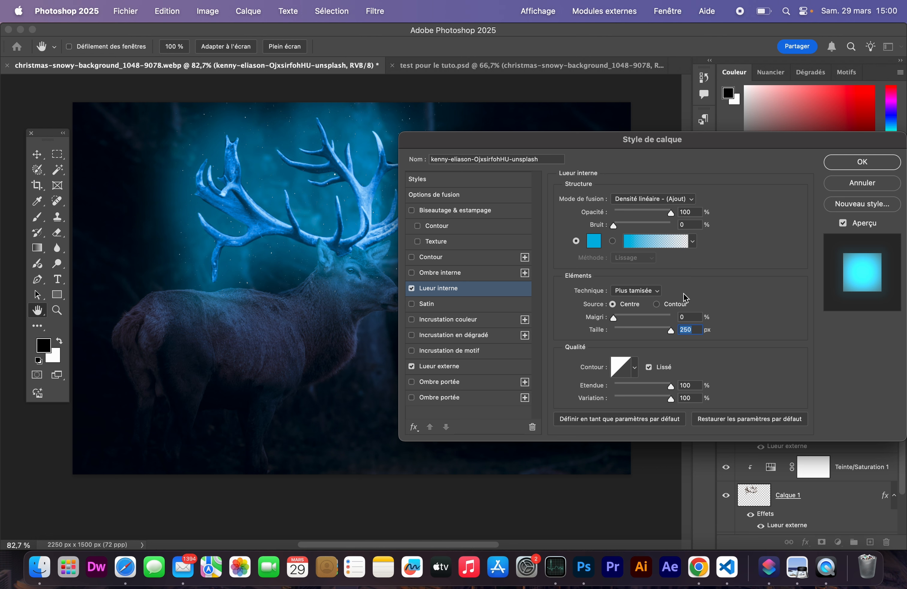
{"action": "left_click", "coordinate": [657, 304]}
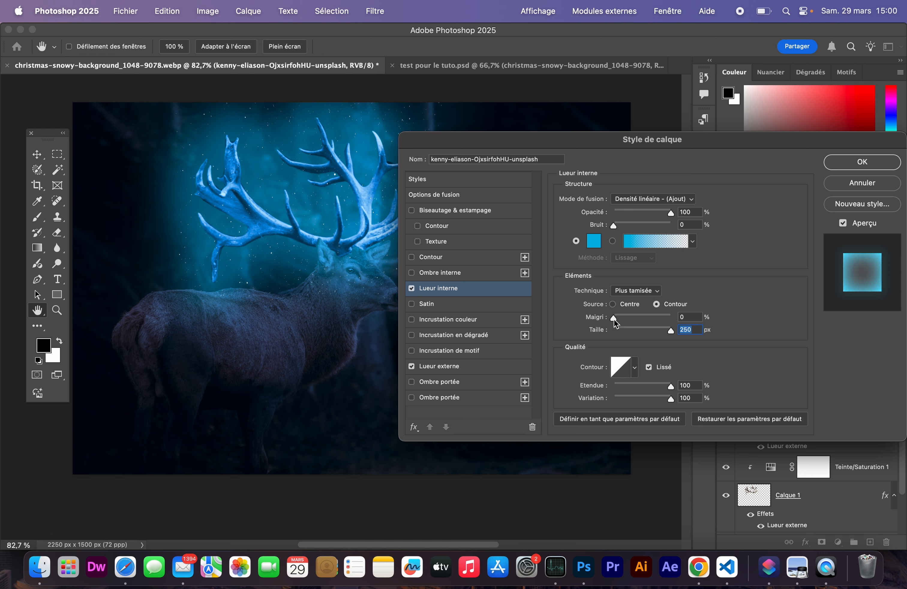
{"action": "mouse_move", "coordinate": [613, 319]}
{"action": "left_mouse_down"}
{"action": "mouse_move", "coordinate": [638, 319]}
{"action": "mouse_move", "coordinate": [614, 319]}
{"action": "left_mouse_up"}
{"action": "mouse_move", "coordinate": [672, 332]}
{"action": "left_mouse_down"}
{"action": "mouse_move", "coordinate": [661, 332]}
{"action": "mouse_move", "coordinate": [686, 334]}
{"action": "left_mouse_up"}
{"action": "left_click", "coordinate": [883, 163]}
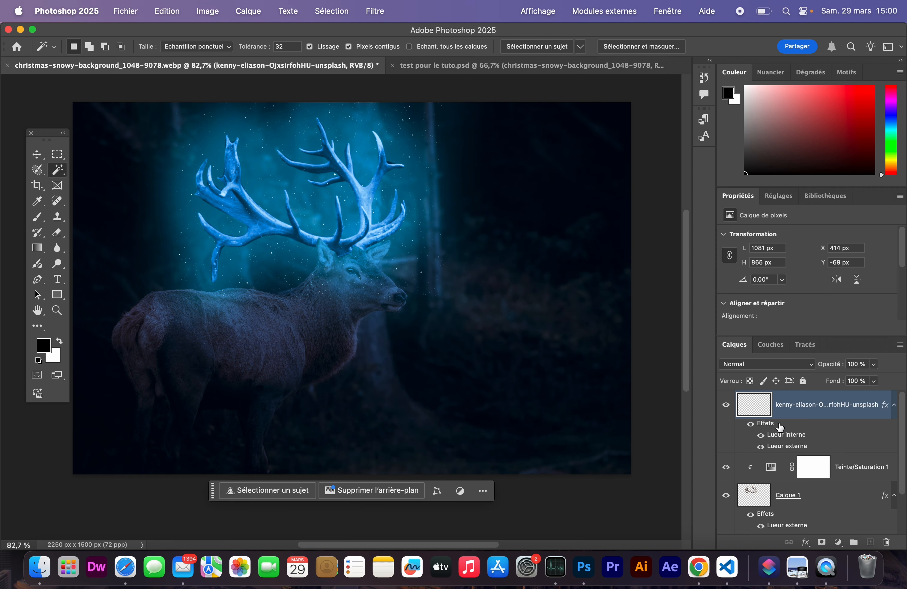
- Preview the stag composite in full-screen mode
{"action": "scroll", "coordinate": [777, 404], "scroll_direction": "down", "scroll_amount": 2}
{"action": "key", "text": "f"}
{"action": "key", "text": "f"}
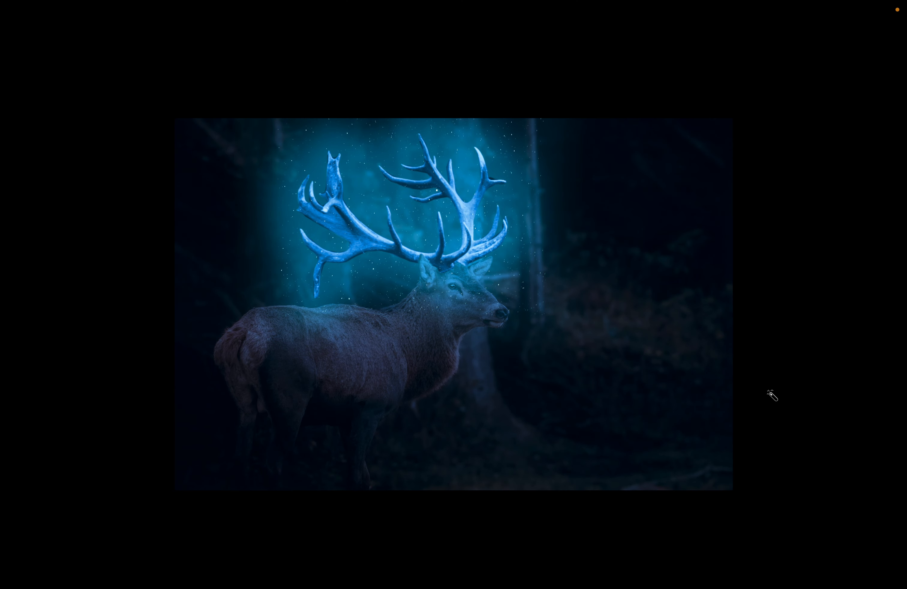